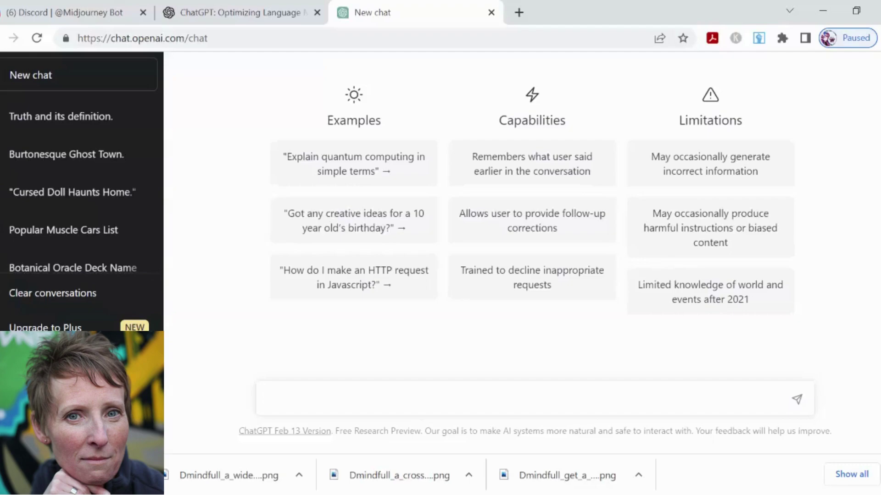
Step: Ask ChatGPT for a relaxation scene, copy its 'a person lying' description, and return to Discord
type("can you")
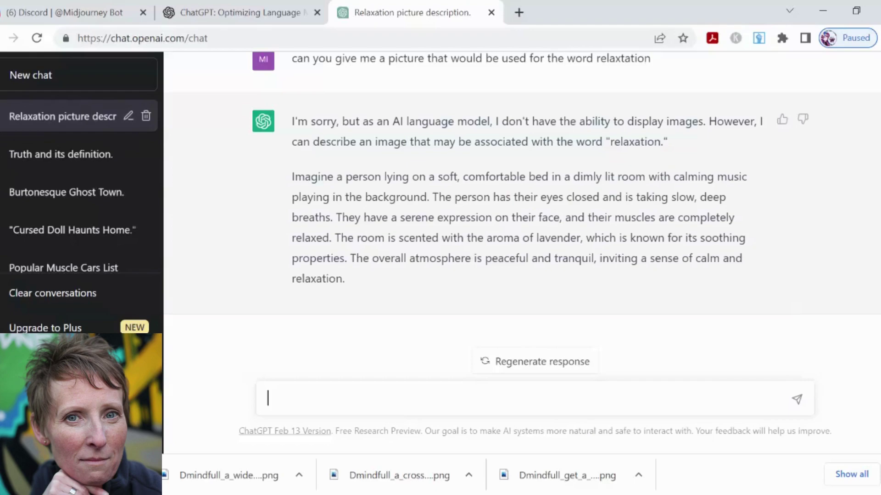
left_click_drag(336, 177, 385, 283)
key("ctrl+c")
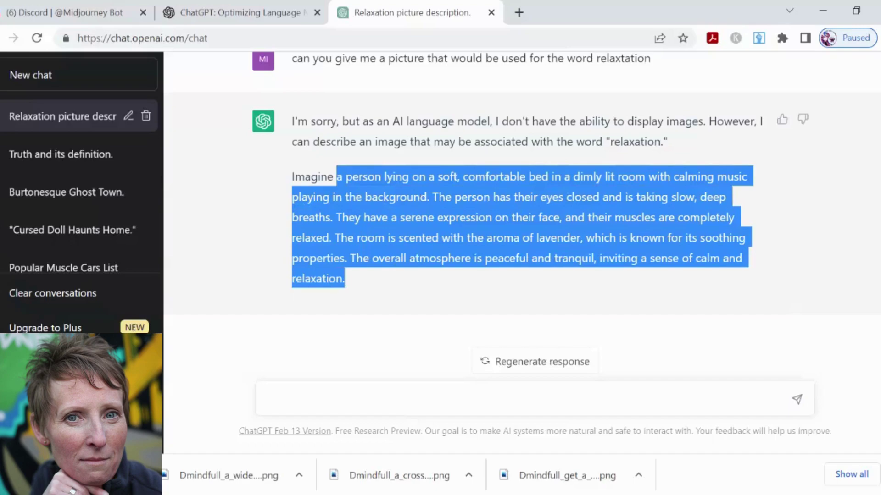
left_click(95, 14)
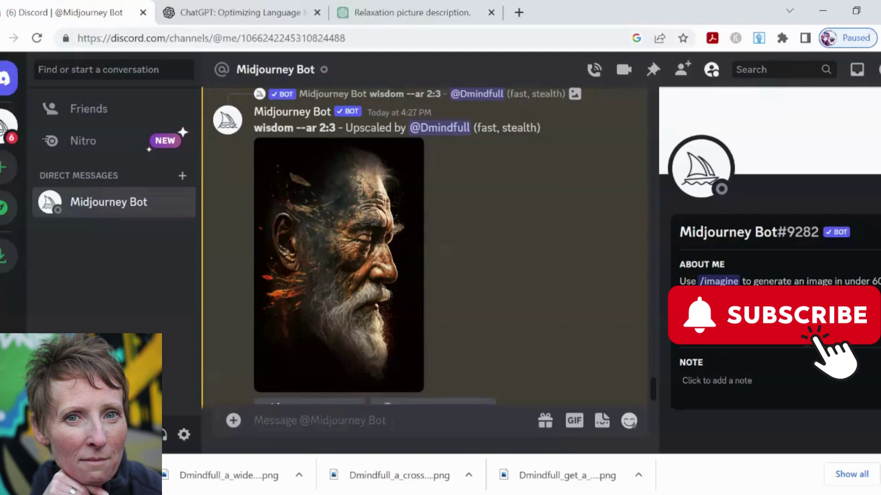
Step: Enter /imagine in the Midjourney Bot message box
type("/imagine")
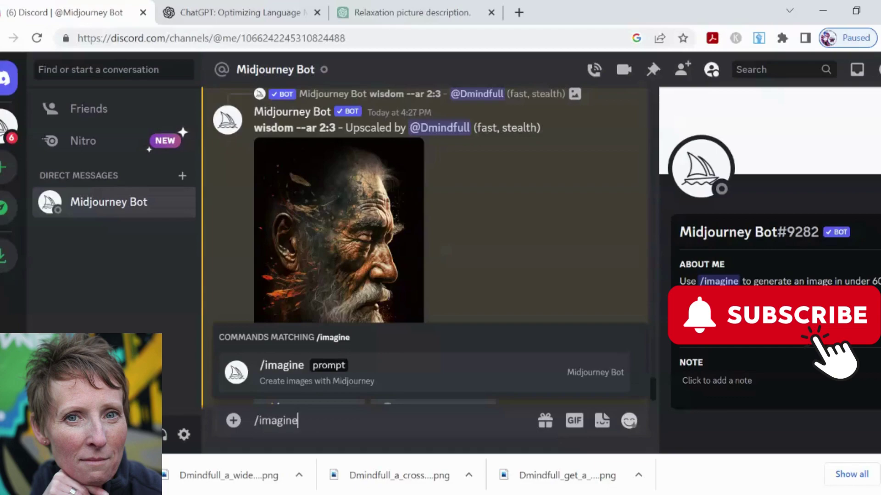
Step: Submit the pasted lavender bedroom relaxation description as an /imagine prompt with --ar 2:3
key("Tab")
key("ctrl+v")
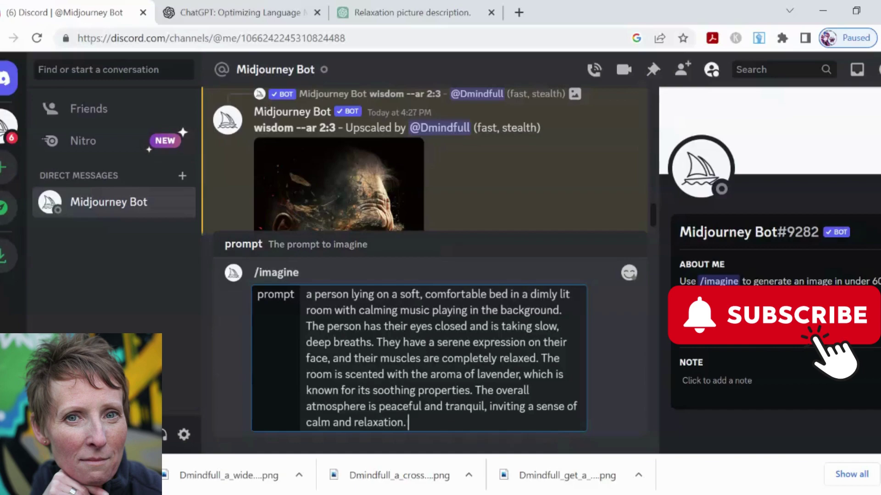
type("--ar")
type("2:3")
key("Return")
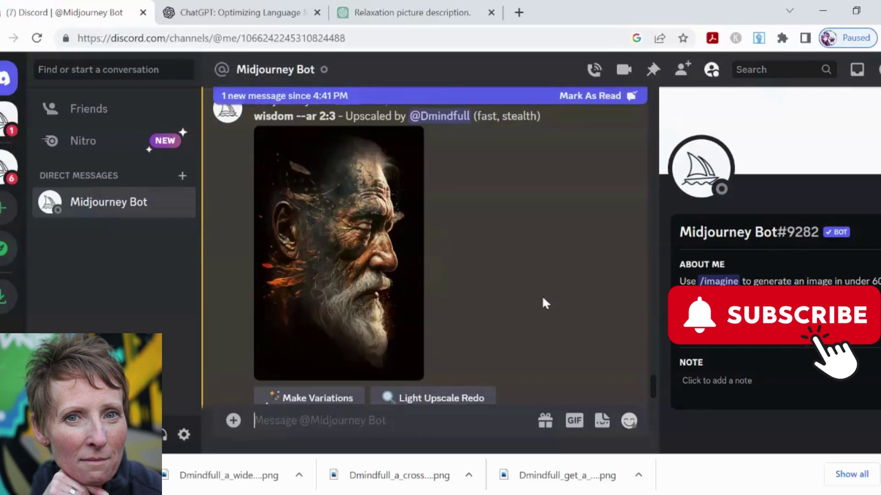
Step: Scroll through the 2x2 grid of people resting in bed
scroll(528, 294, "down", 8)
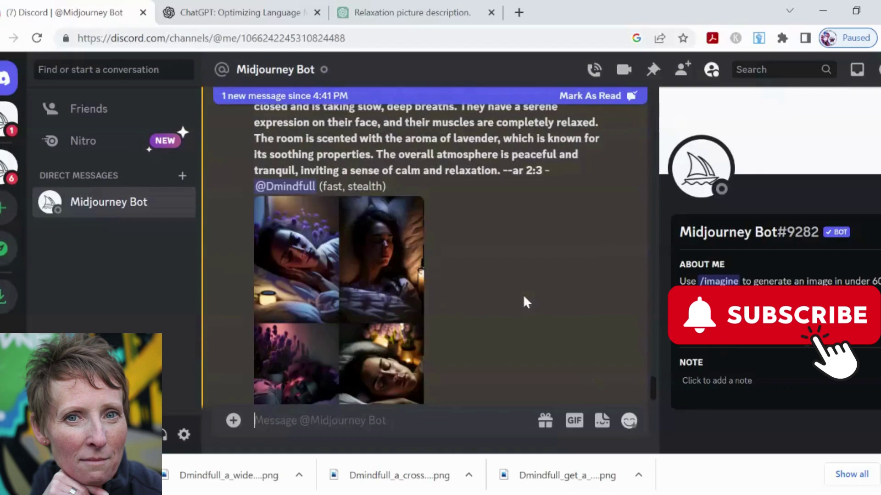
scroll(527, 300, "down", 2)
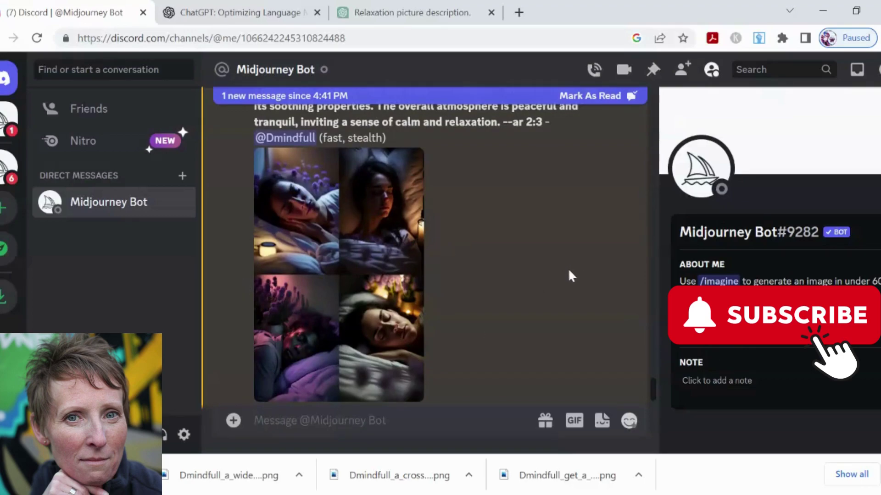
scroll(570, 272, "up", 3)
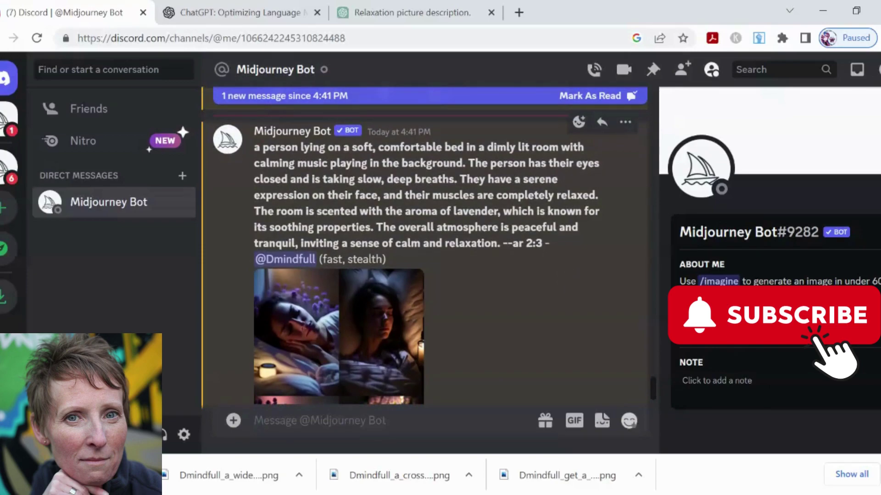
scroll(566, 288, "down", 1)
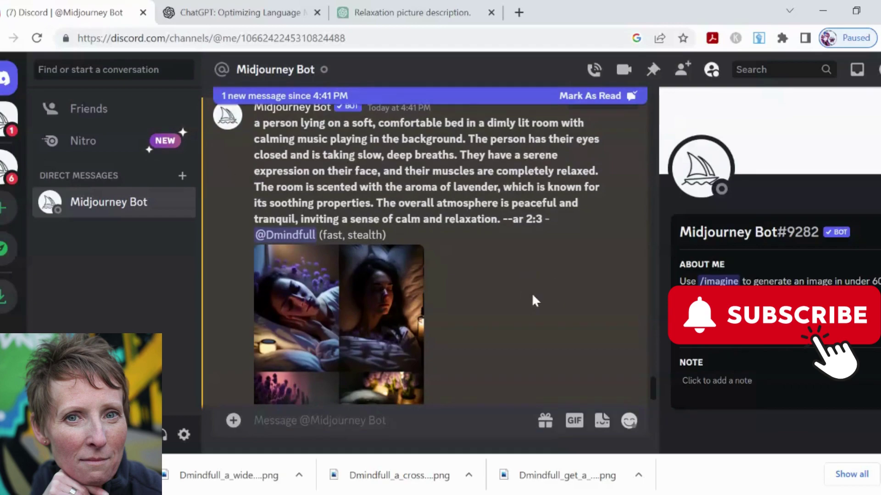
scroll(533, 301, "up", 1)
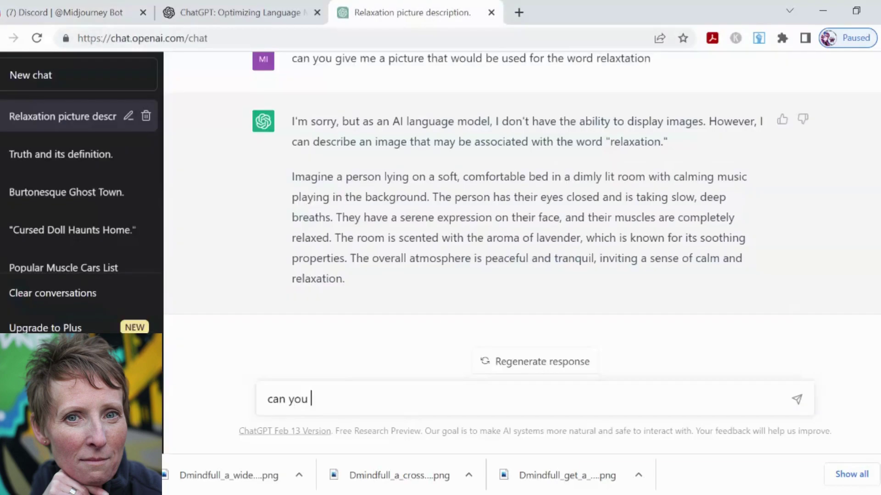
Step: Ask ChatGPT to describe relaxation as a metaphorical picture and select the leaf-on-a-river reply
type("describe relaxation in a metaphorical picture")
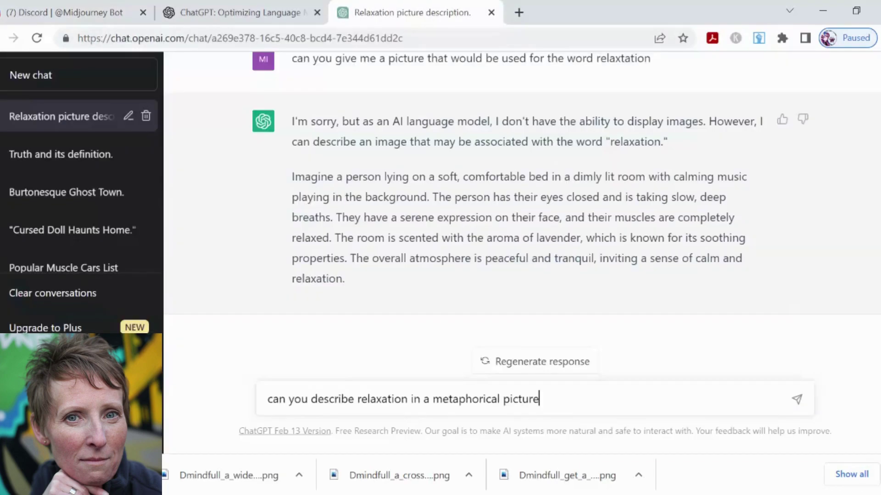
key("Return")
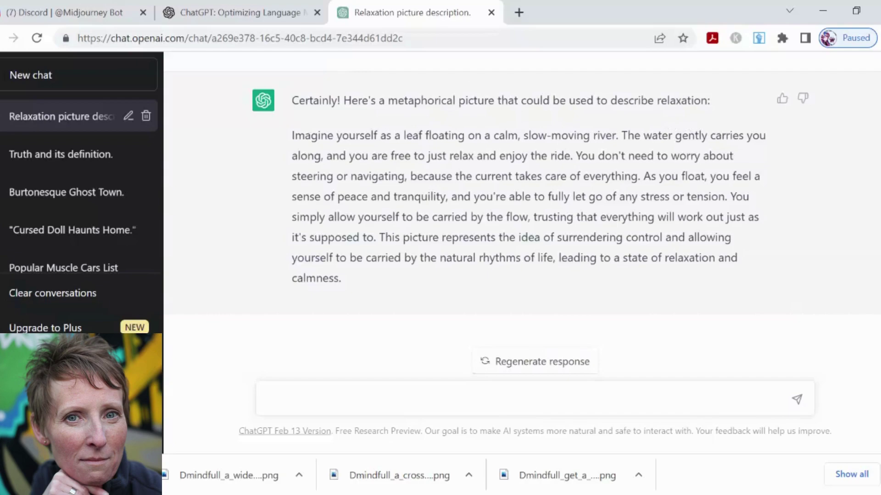
scroll(323, 92, "up", 3)
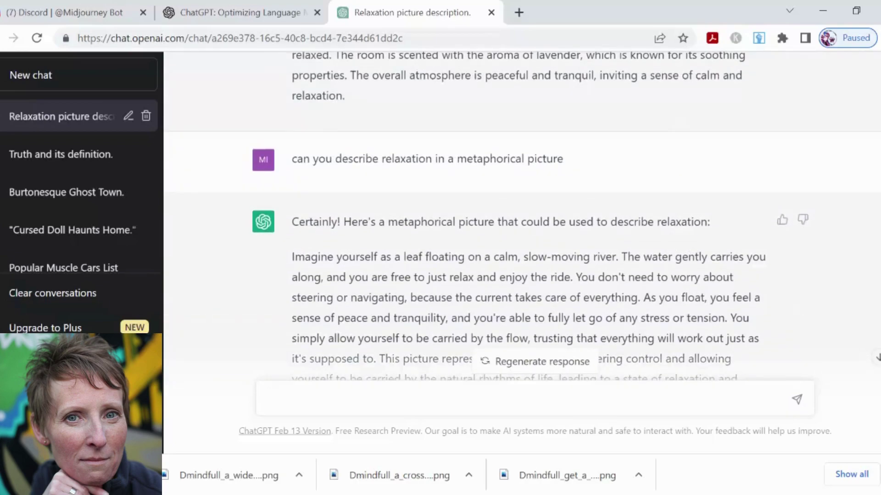
scroll(528, 207, "down", 2)
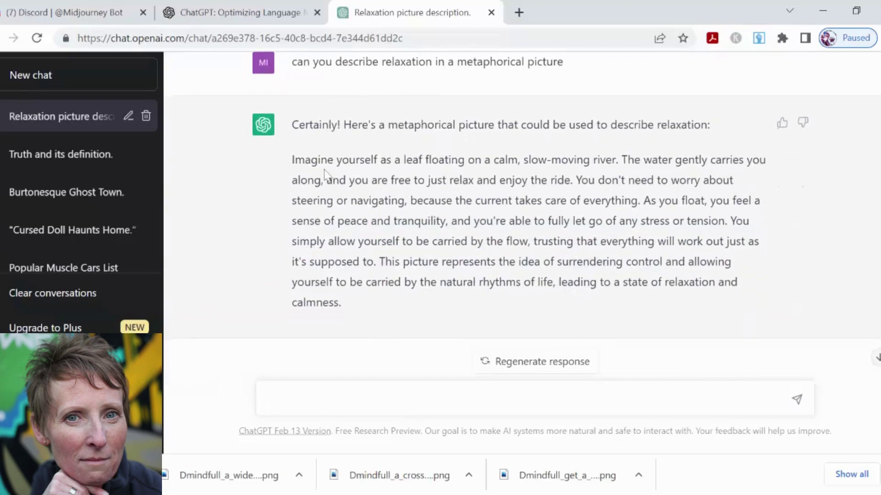
left_click_drag(336, 159, 477, 306)
key("ctrl+c")
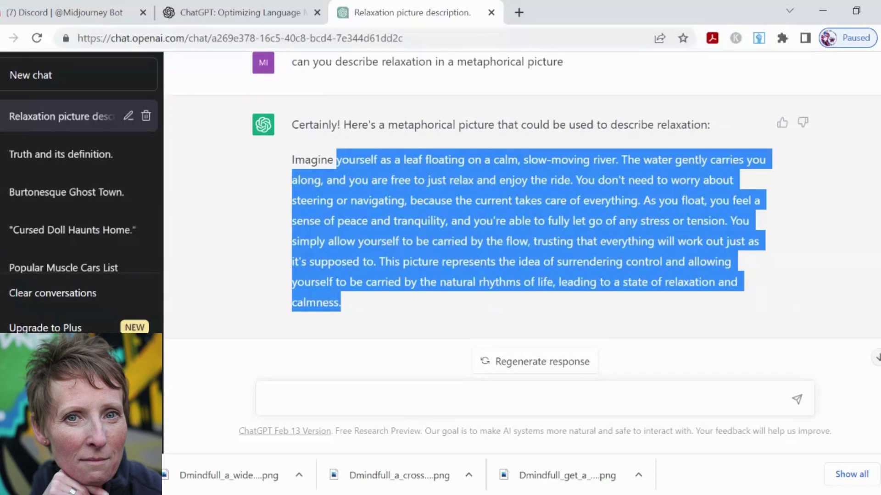
Step: Back in Discord, enlarge and inspect the lavender bedroom relaxation grid
left_click(47, 14)
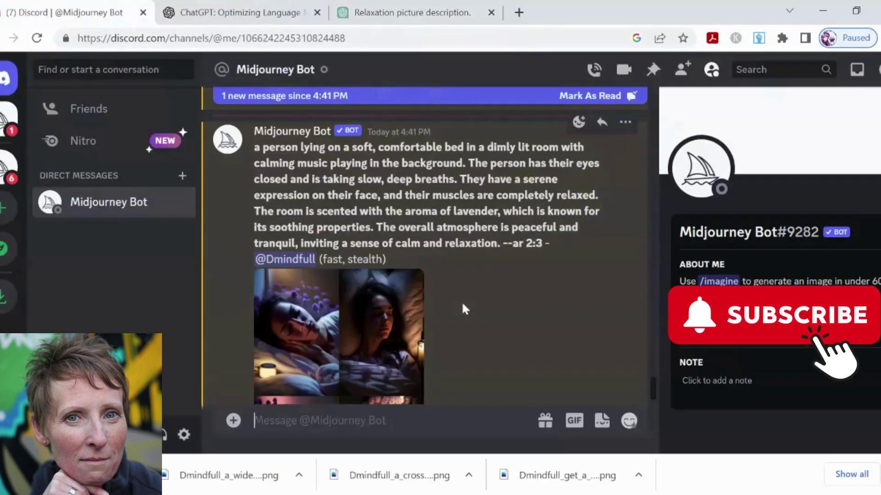
scroll(489, 301, "down", 3)
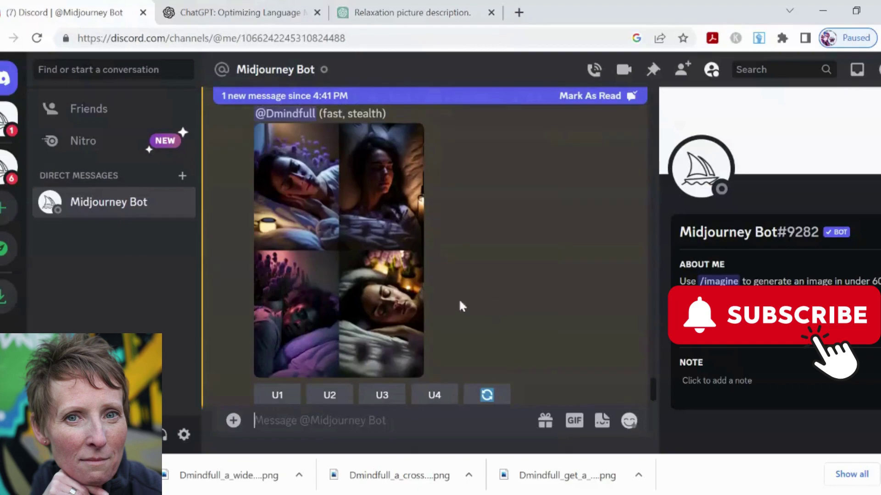
left_click(344, 244)
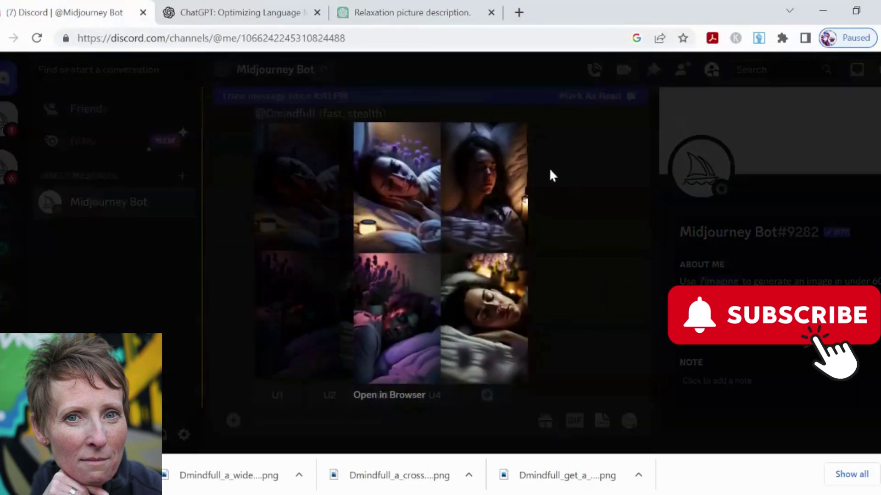
left_click(561, 294)
scroll(556, 293, "up", 4)
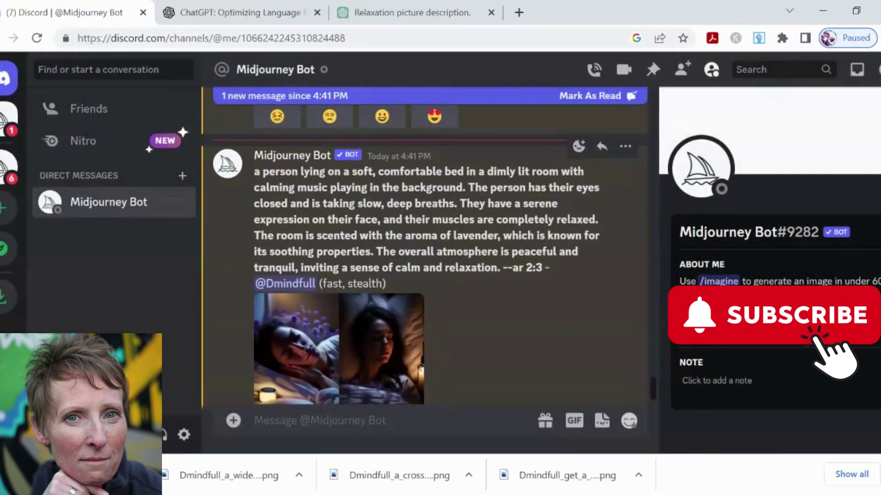
scroll(553, 295, "down", 4)
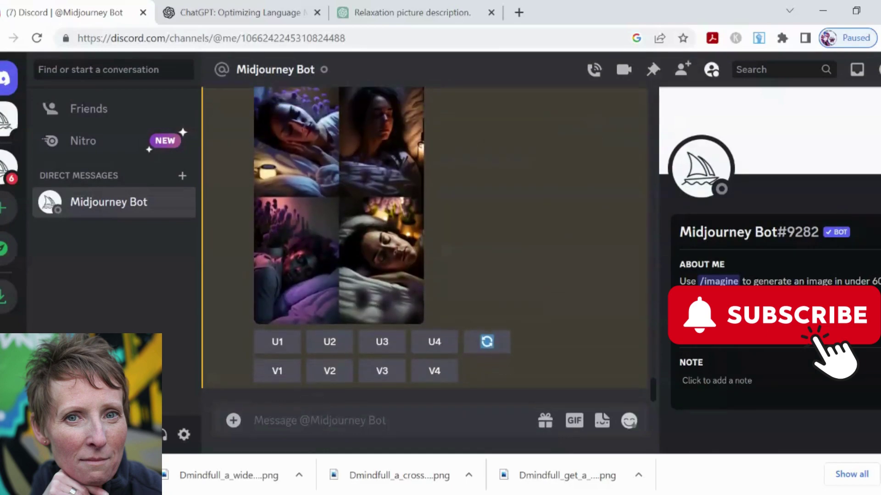
Step: Submit the pasted leaf-on-a-calm-river description as an /imagine prompt with --ar 2:3
type("/")
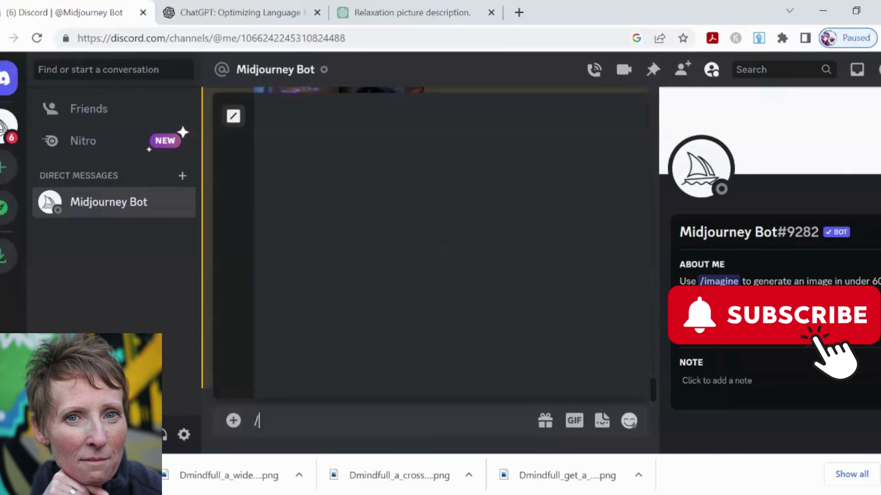
type("imagine")
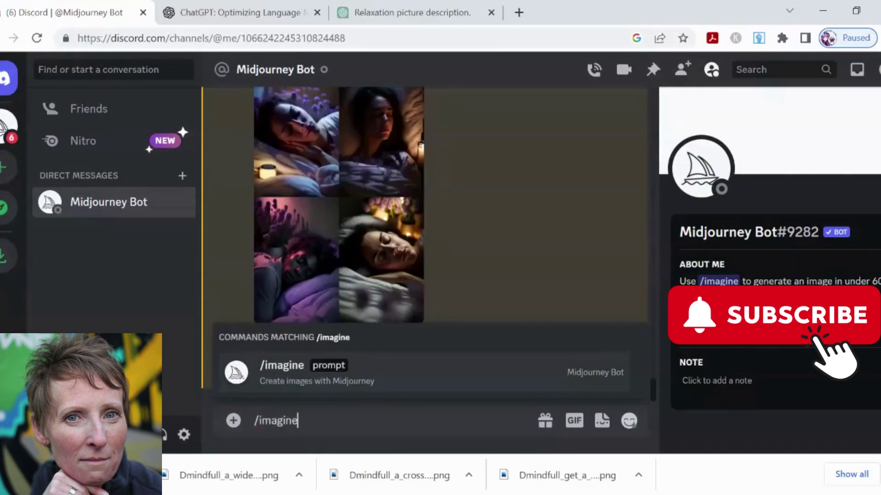
key("Tab")
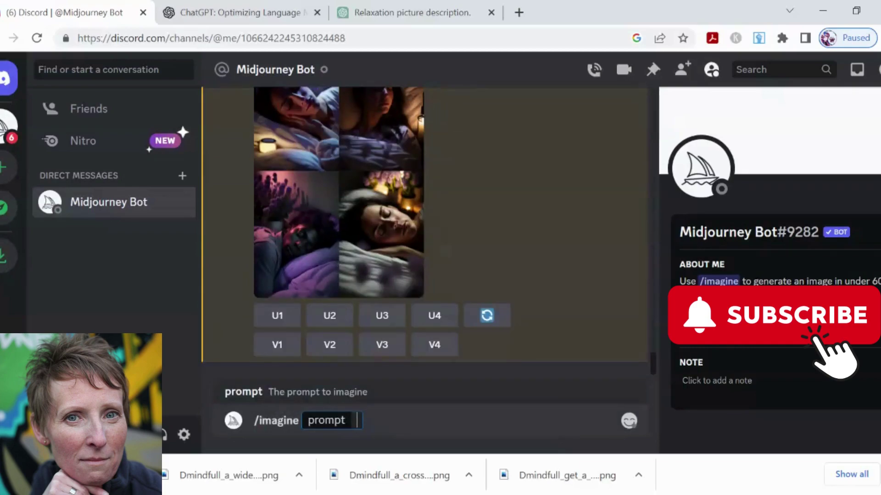
key("ctrl+v")
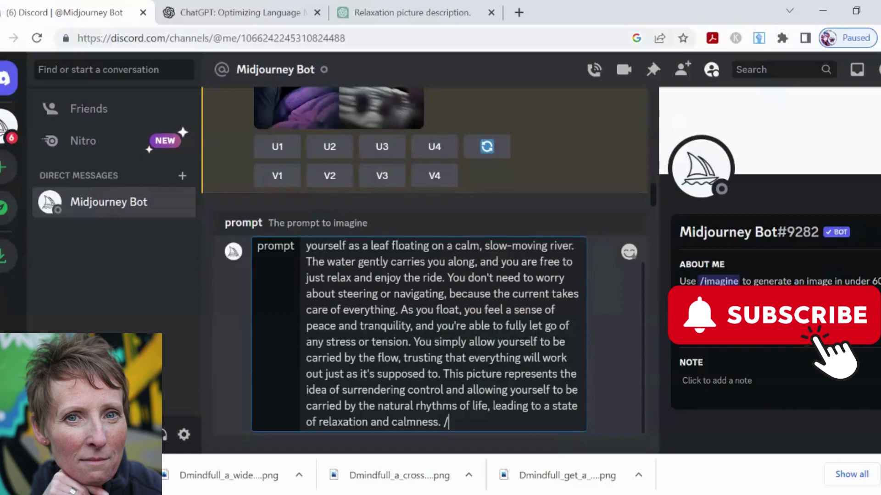
type("--ar")
type("2:3")
key("Return")
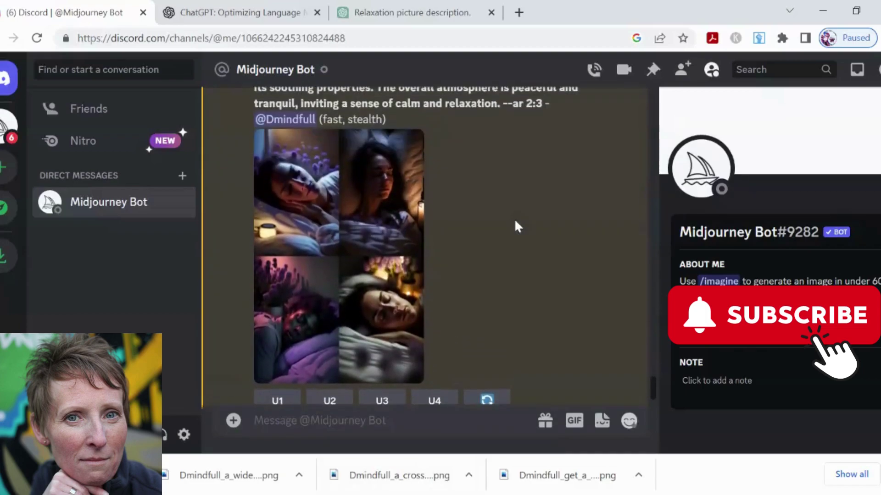
left_click(325, 262)
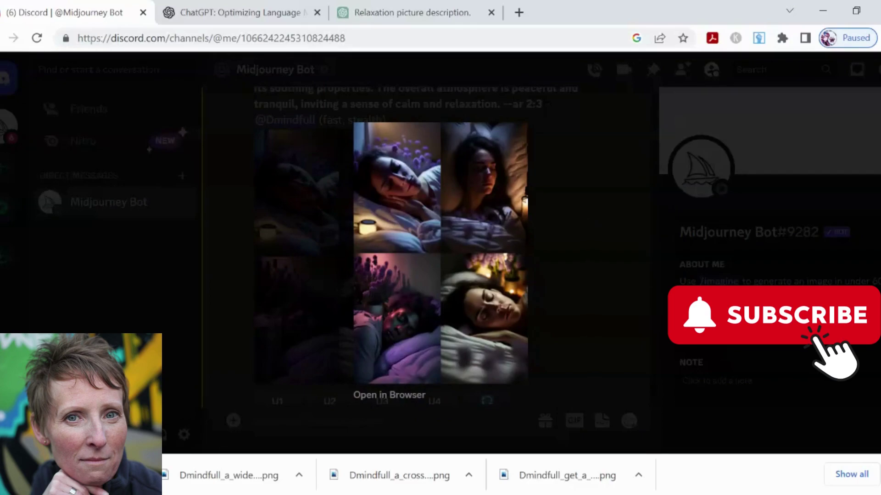
left_click(578, 228)
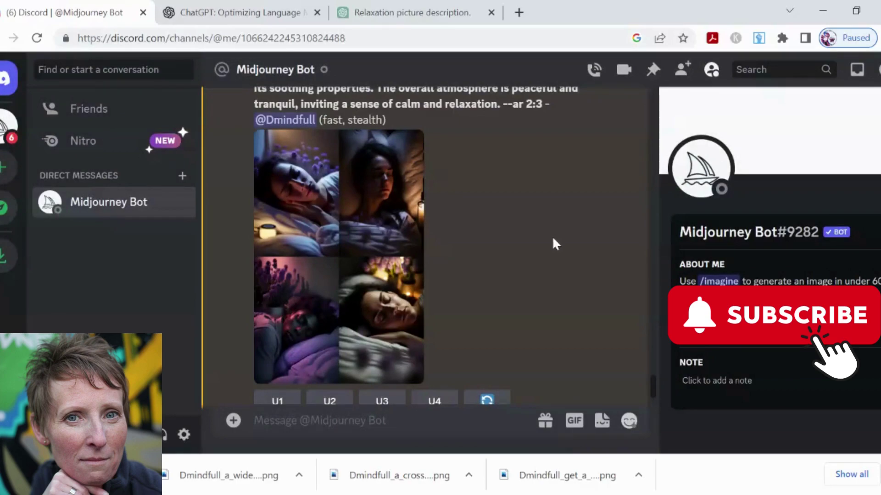
Step: Scroll the chat to follow the leaf grid's rendering progress
scroll(552, 236, "down", 6)
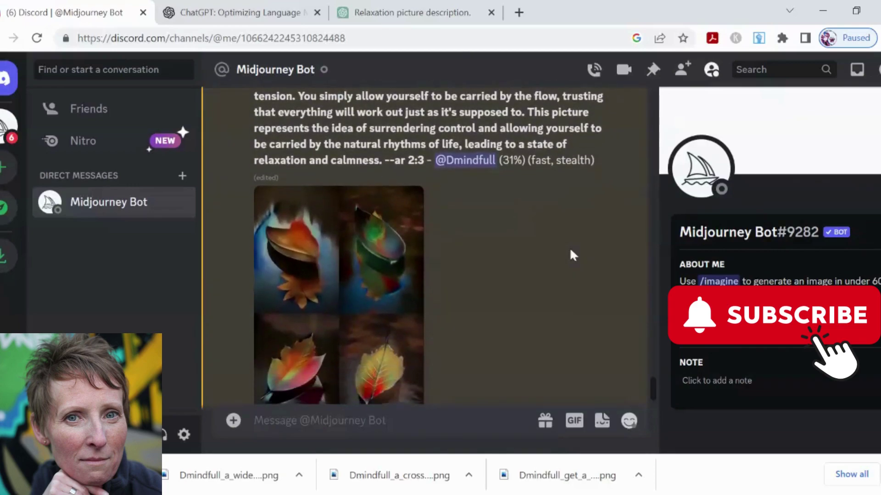
scroll(583, 269, "up", 3)
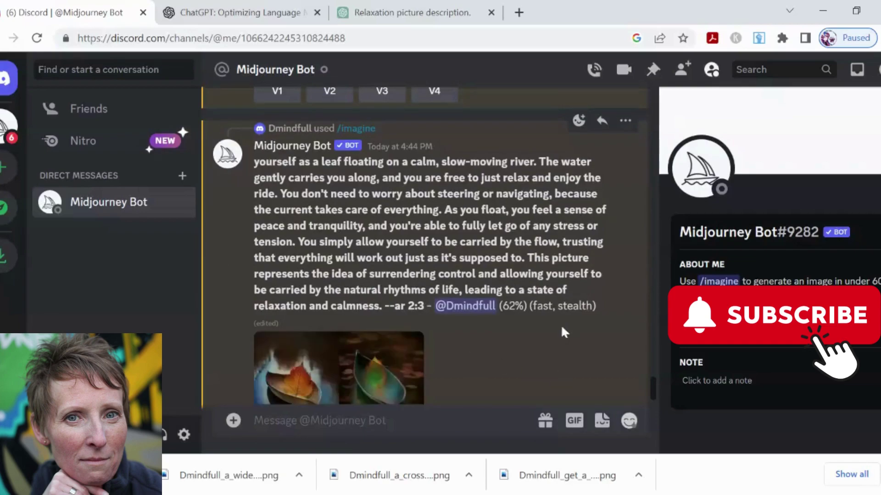
scroll(553, 331, "down", 3)
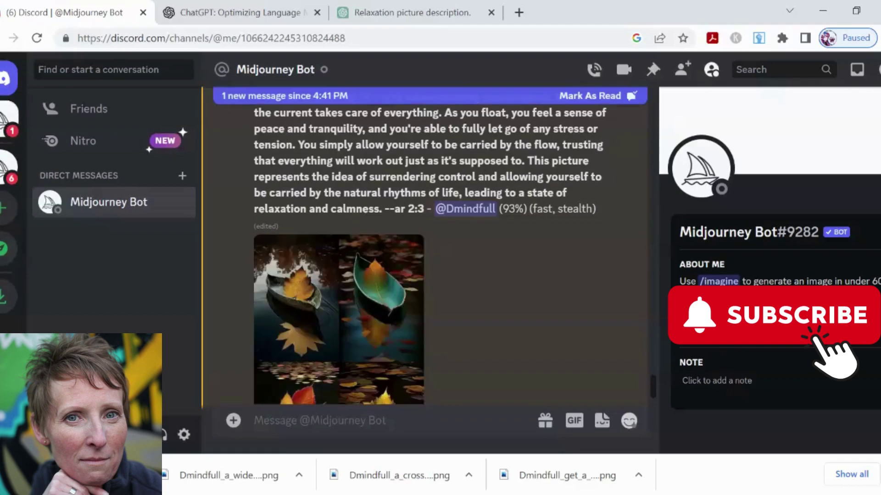
Step: Open the finished four-leaf grid in Discord's image viewer
scroll(506, 293, "down", 3)
scroll(503, 288, "down", 5)
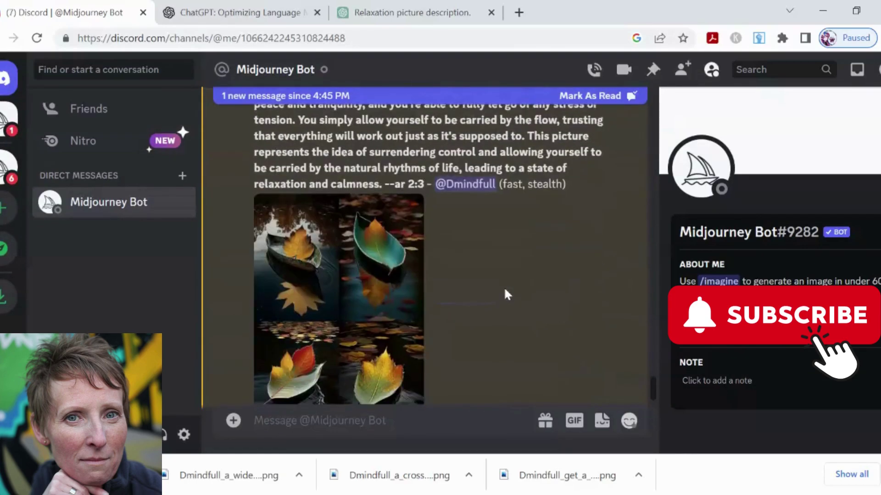
left_click(404, 275)
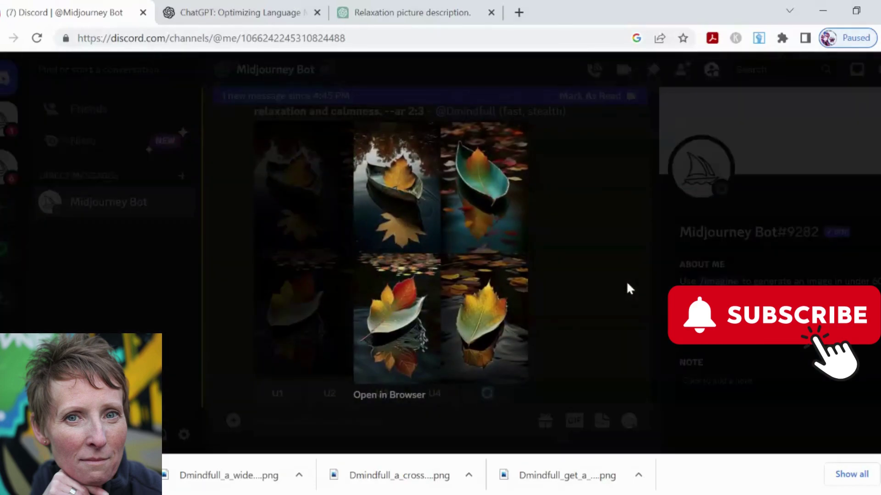